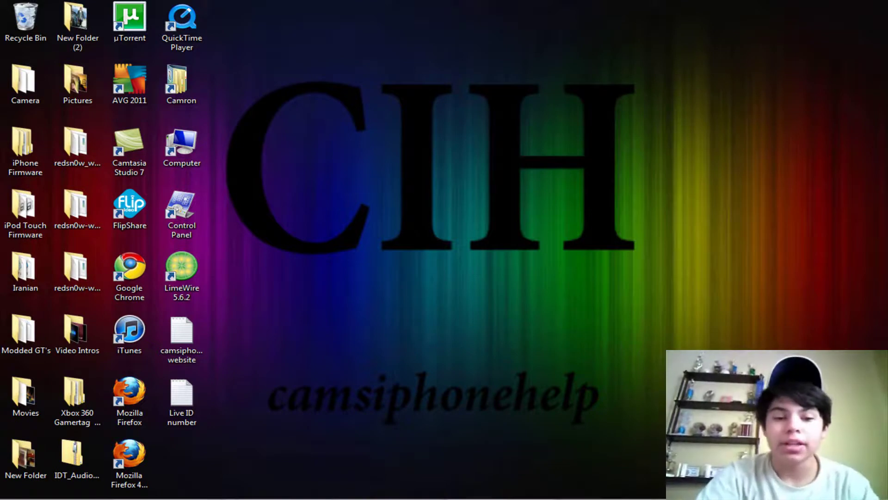
- Launch Firefox 4 beta and open the 'Video DownloadHelper :: Add-ons for Firefox' result
double_click(141, 463)
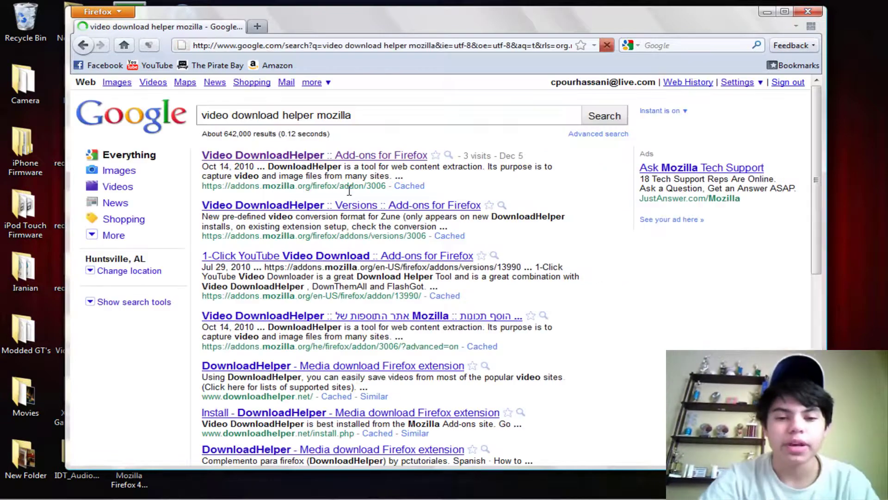
left_click(329, 161)
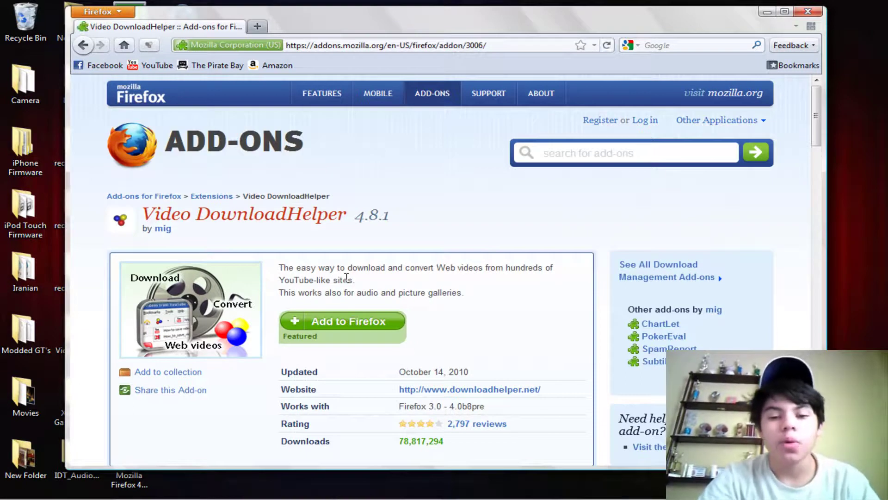
- Add Video DownloadHelper to Firefox, confirm Install Now, and Restart Now to finish
left_click(351, 330)
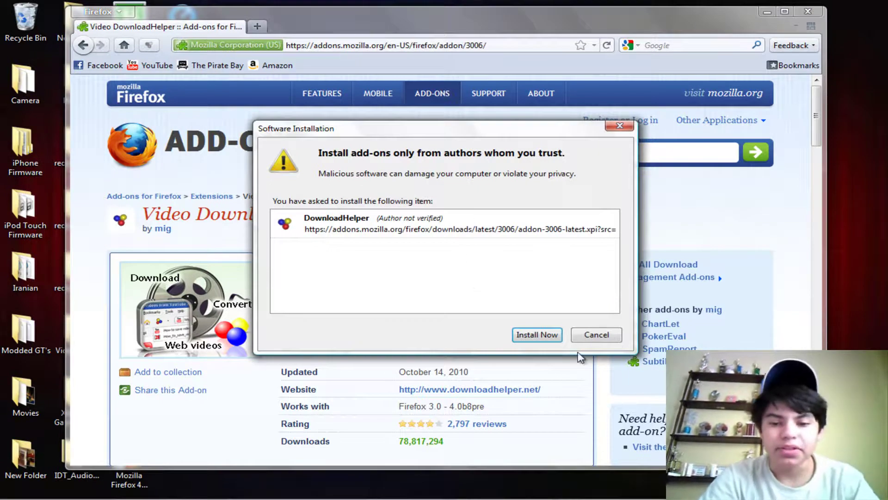
left_click(545, 336)
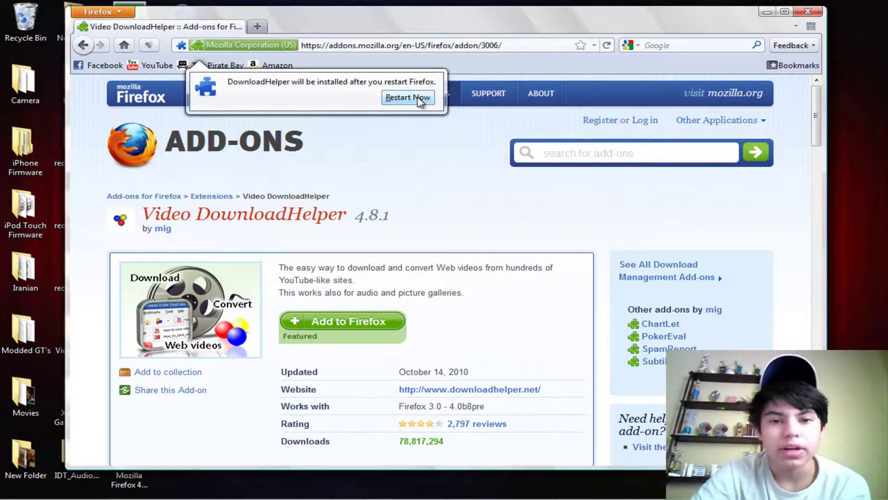
left_click(419, 100)
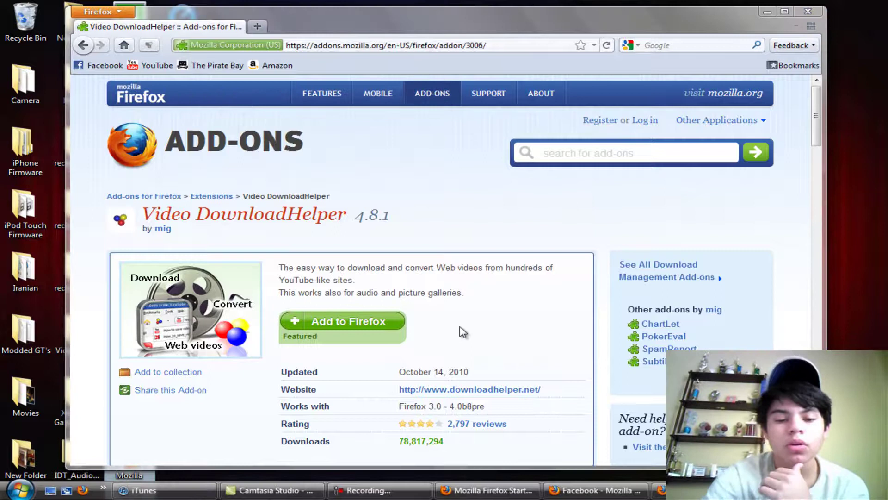
- Go to playlist.com and search its song box for 'drake'
left_click(306, 46)
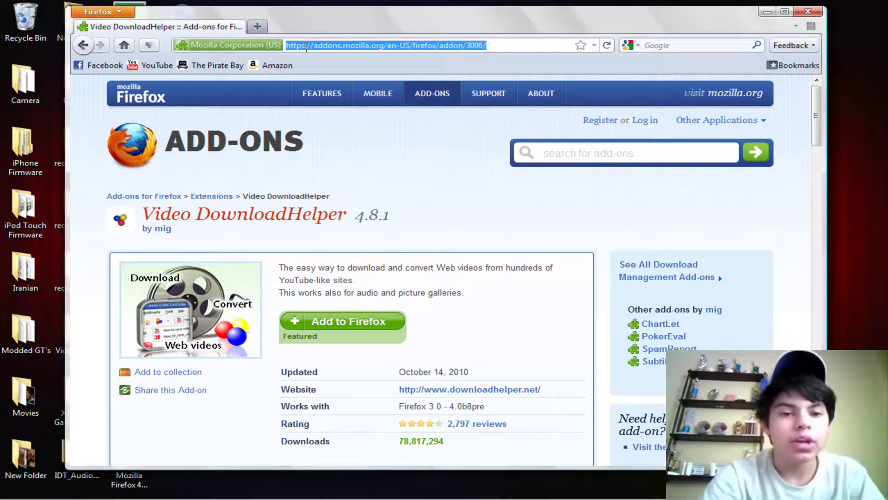
type("playl")
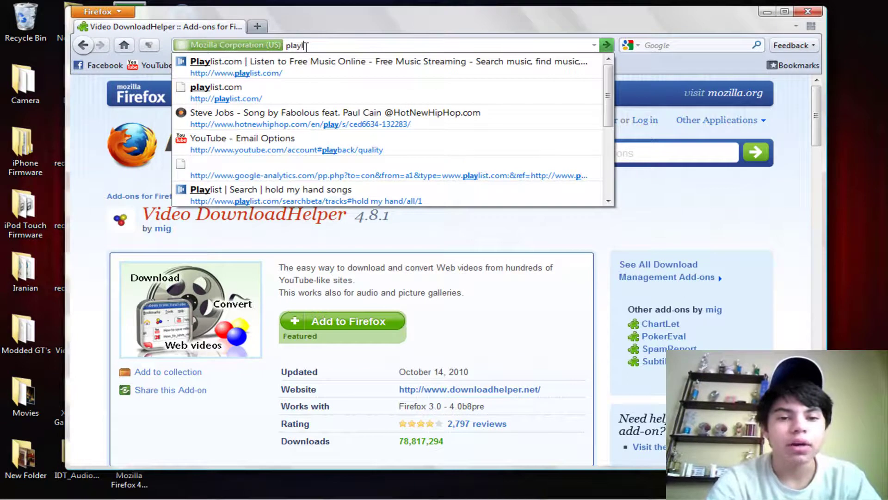
type("ist.com")
key("Return")
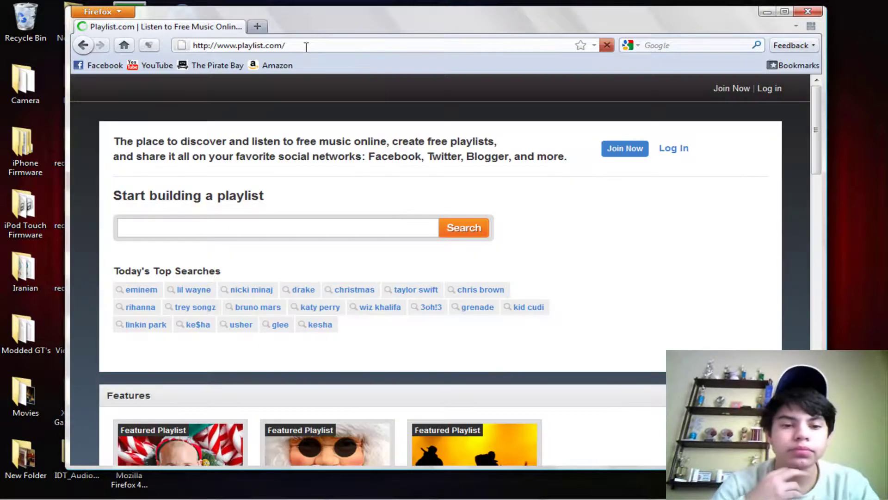
left_click(253, 228)
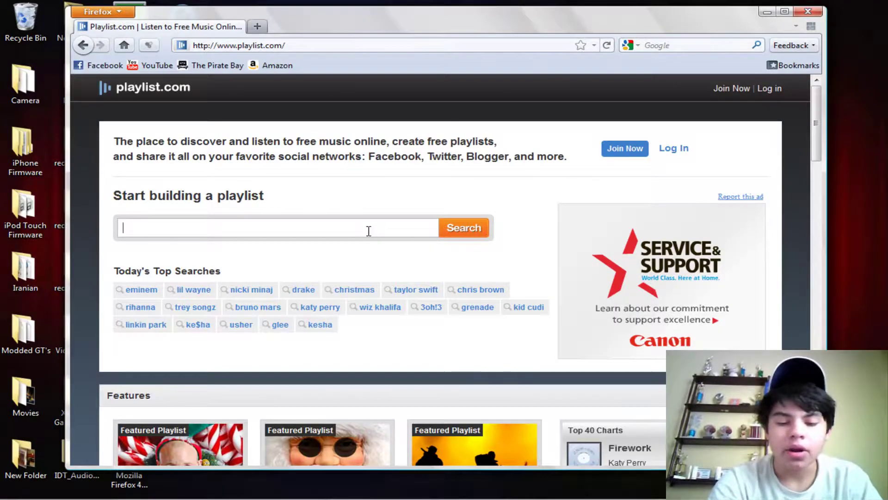
type("drake")
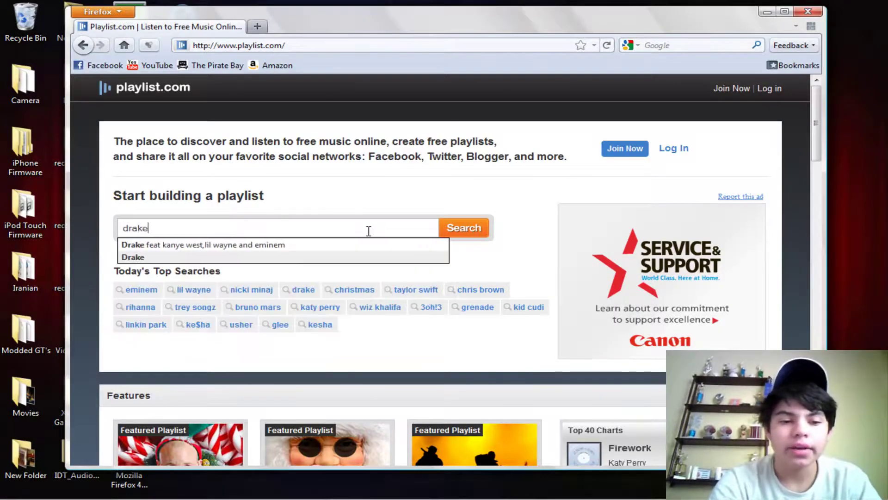
key("Return")
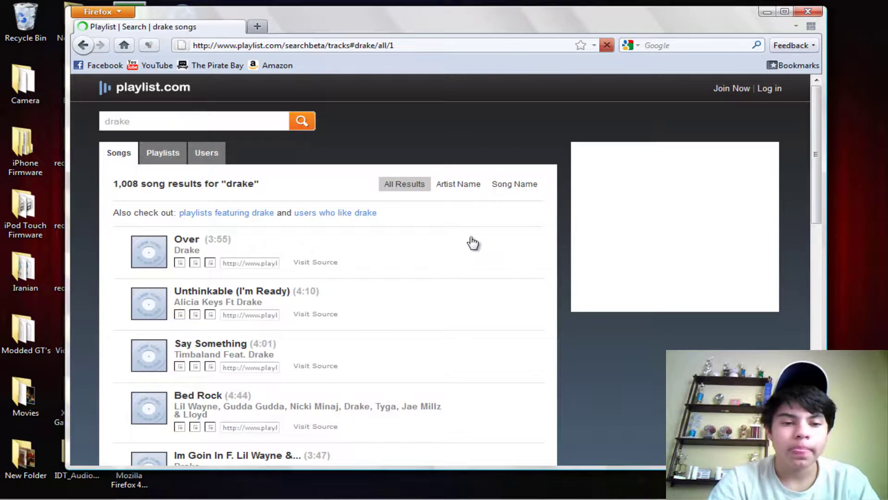
- Play then stop the track 'Over', and list DownloadHelper's detected media files
left_click(124, 245)
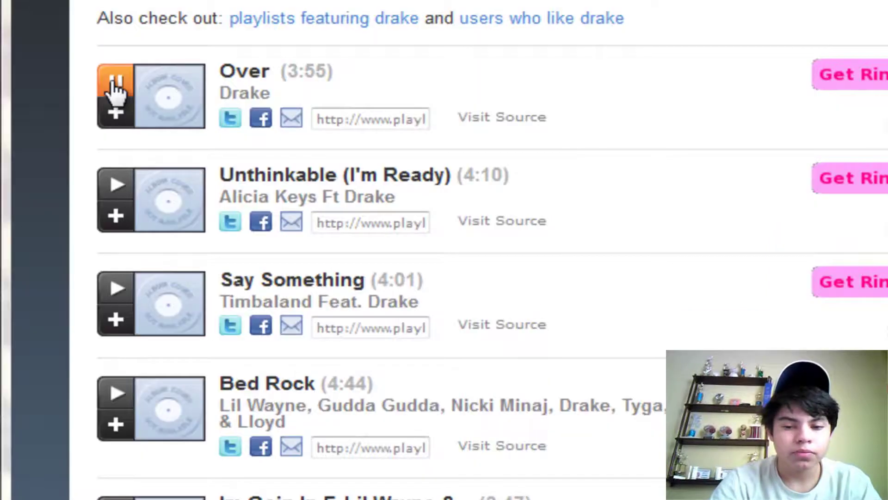
scroll(114, 90, "up", 1)
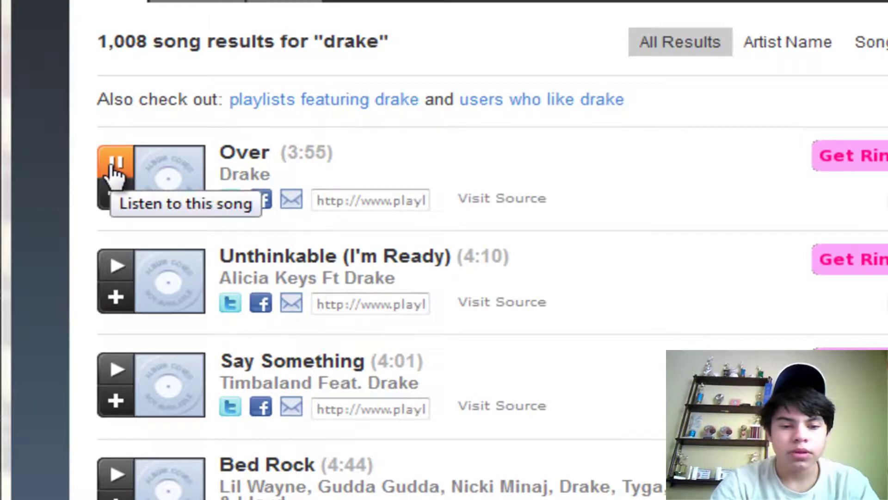
left_click(114, 166)
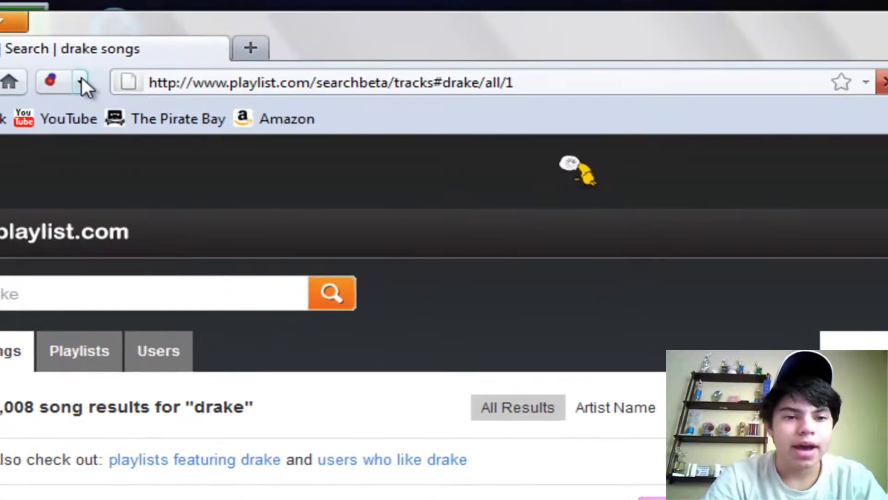
left_click(81, 79)
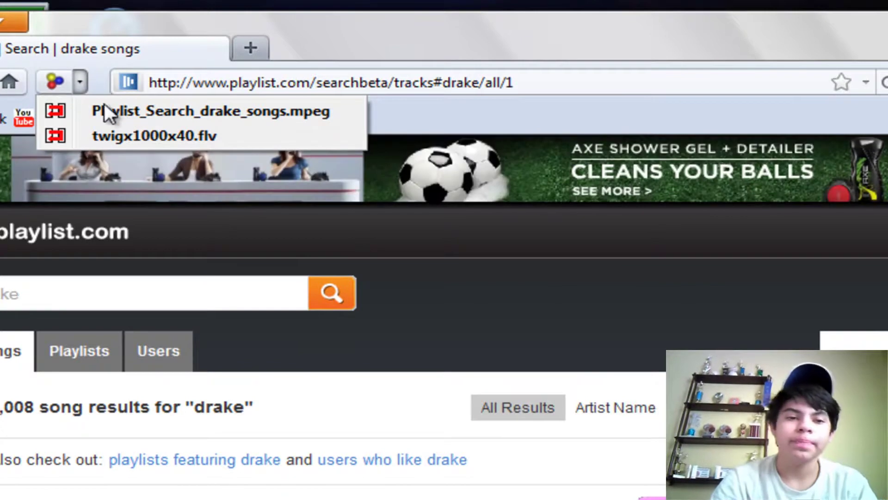
- Save the detected Playlist_Search_drake_songs.mpeg item and clear the suggested file name
left_click(102, 114)
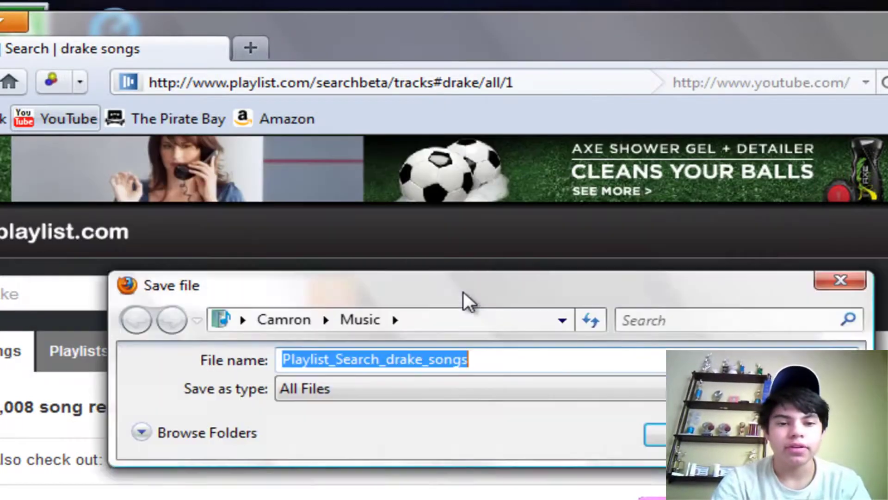
left_click_drag(380, 135, 452, 329)
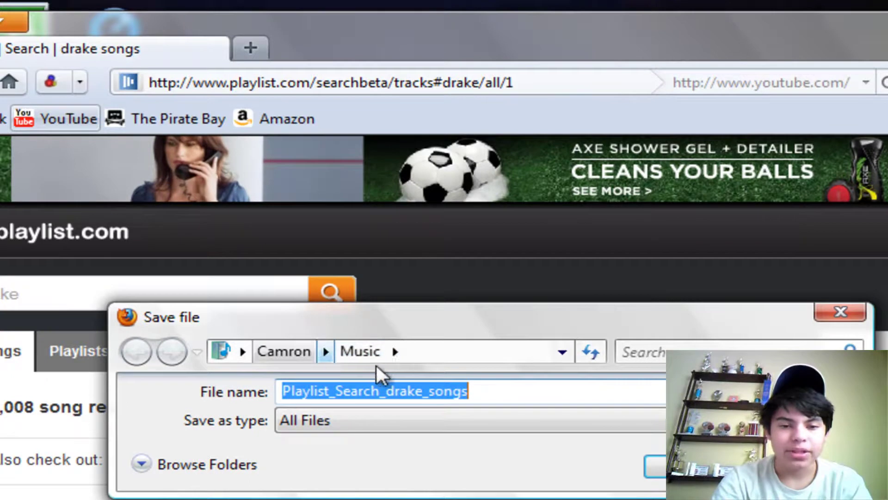
left_click(490, 391)
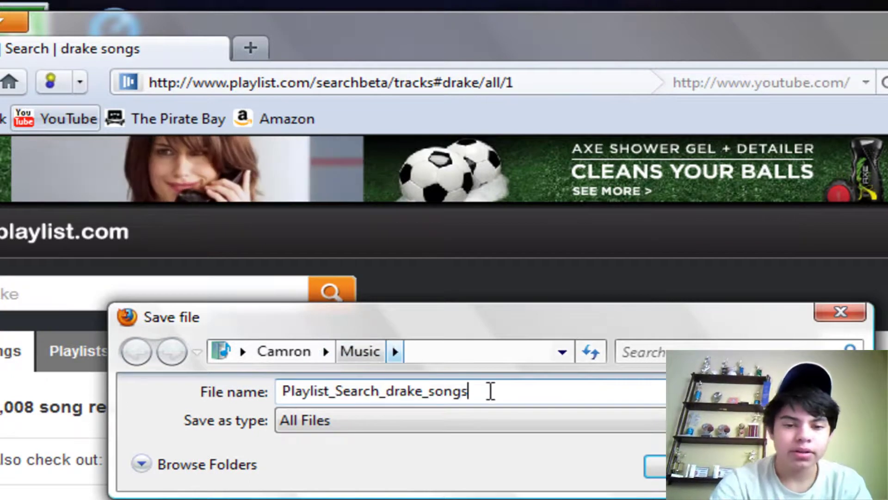
key("BackSpace")
key("BackSpace")
key("BackSpace")
key("BackSpace")
key("BackSpace")
key("BackSpace")
key("BackSpace")
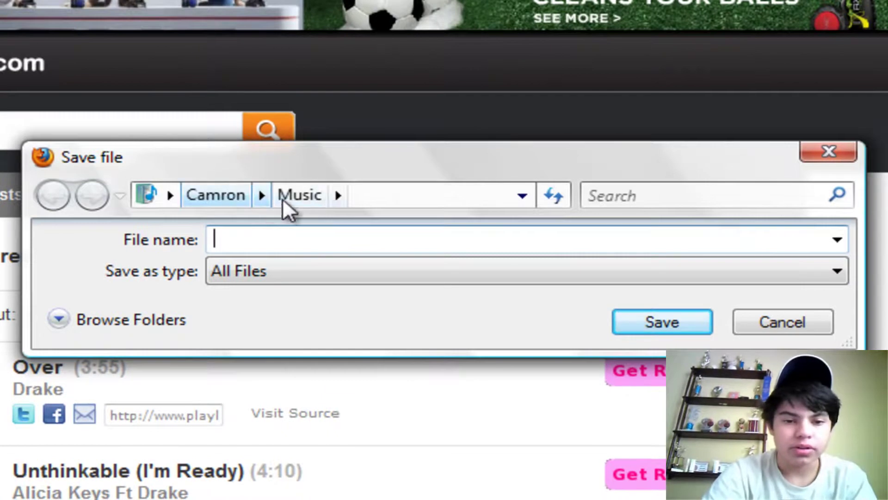
- Set the save location to Desktop and save the song as Over.mp3
left_click(262, 196)
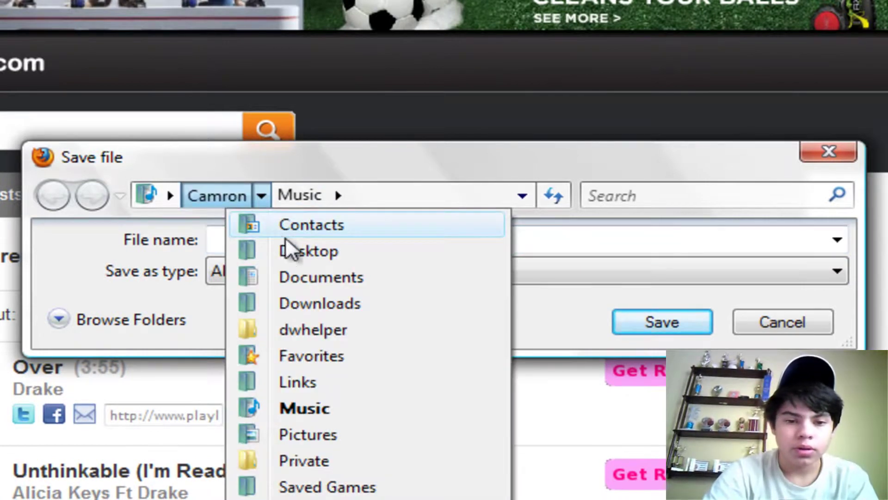
left_click(294, 251)
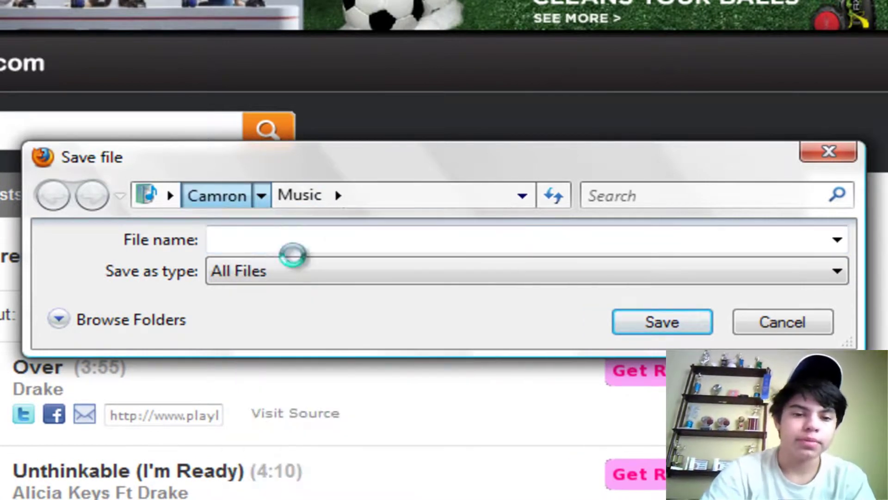
left_click(355, 239)
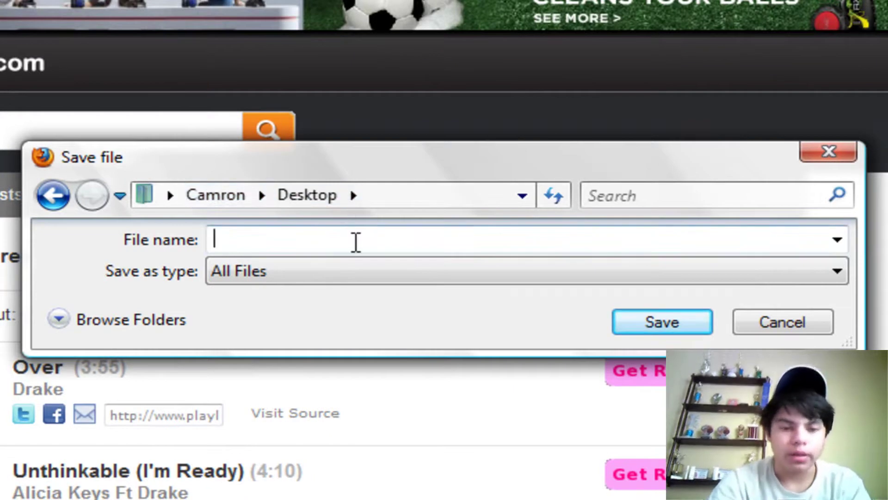
type("Over")
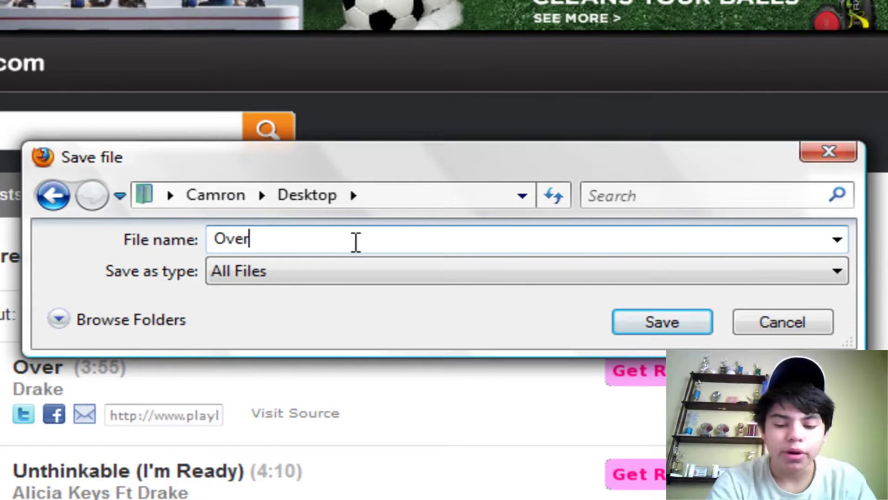
type(".")
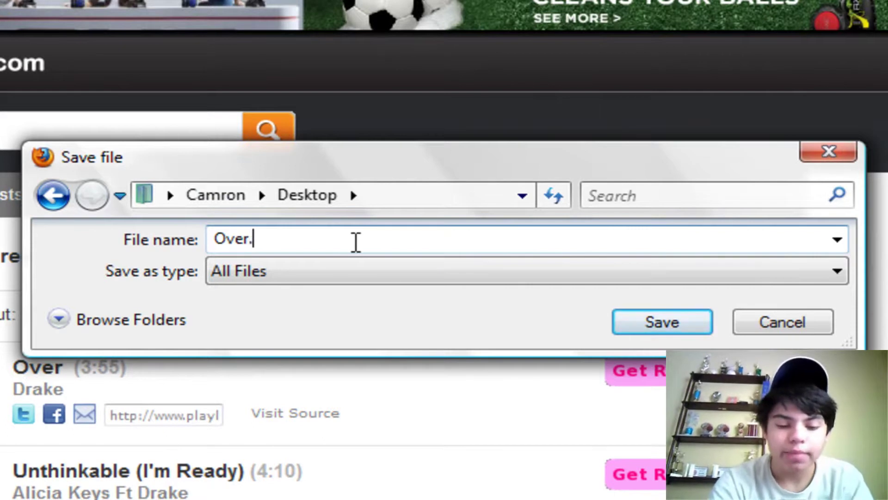
type("mp3")
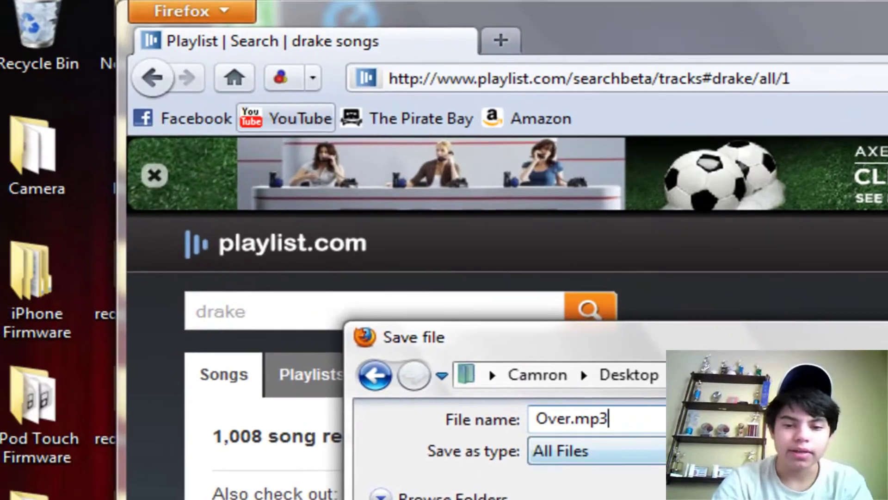
key("Return")
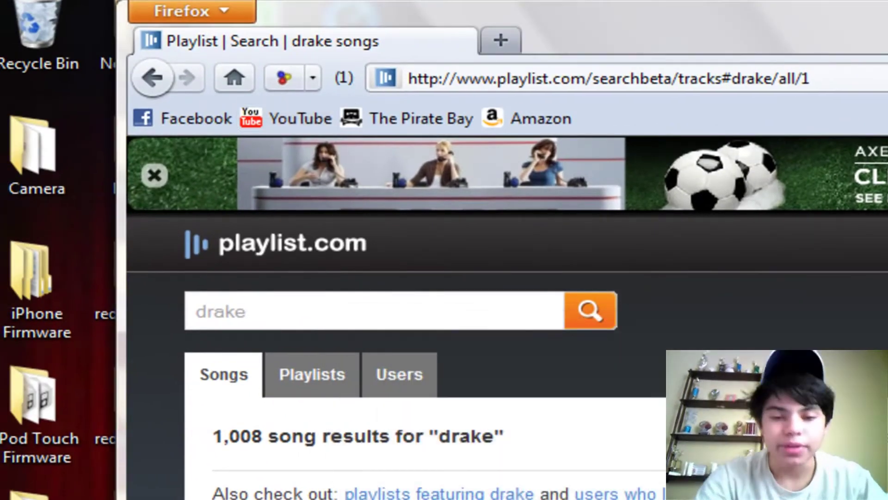